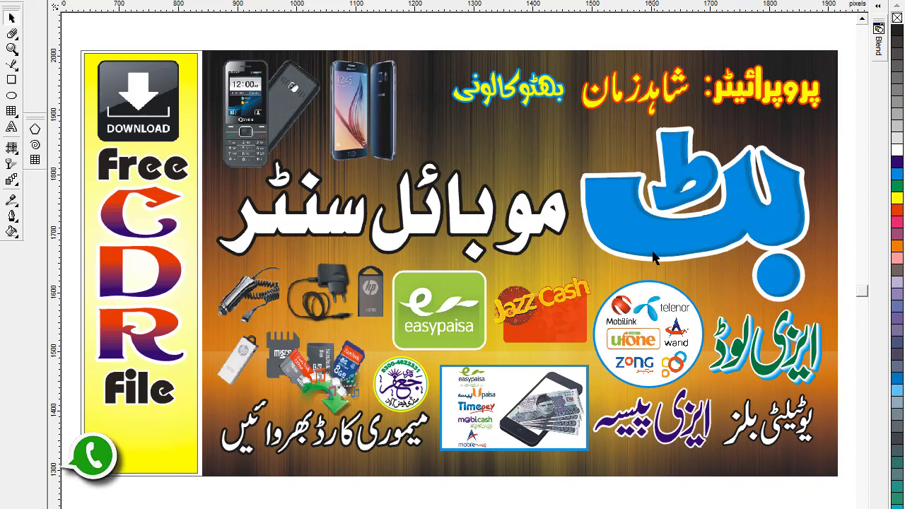
Recolour the large بٹ lettering on the banner, trying red and dark purple before filling it with green.
click(630, 224)
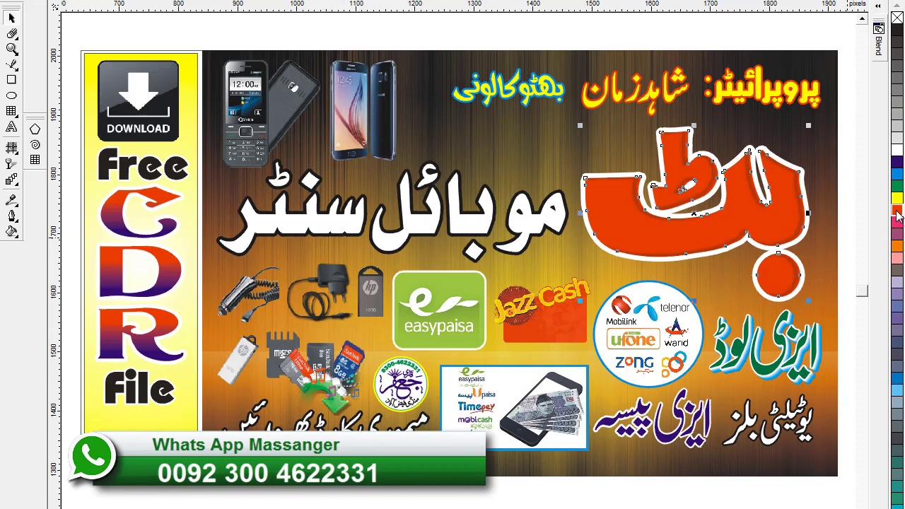
click(896, 162)
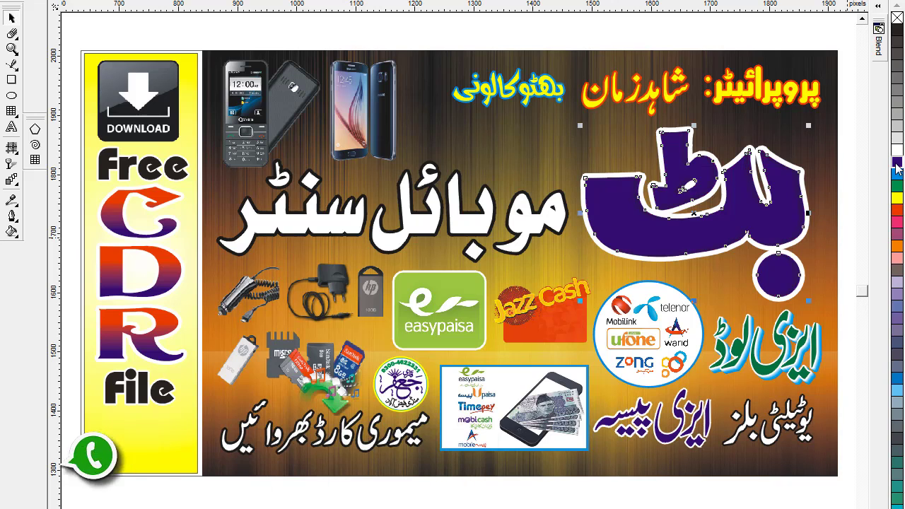
click(896, 186)
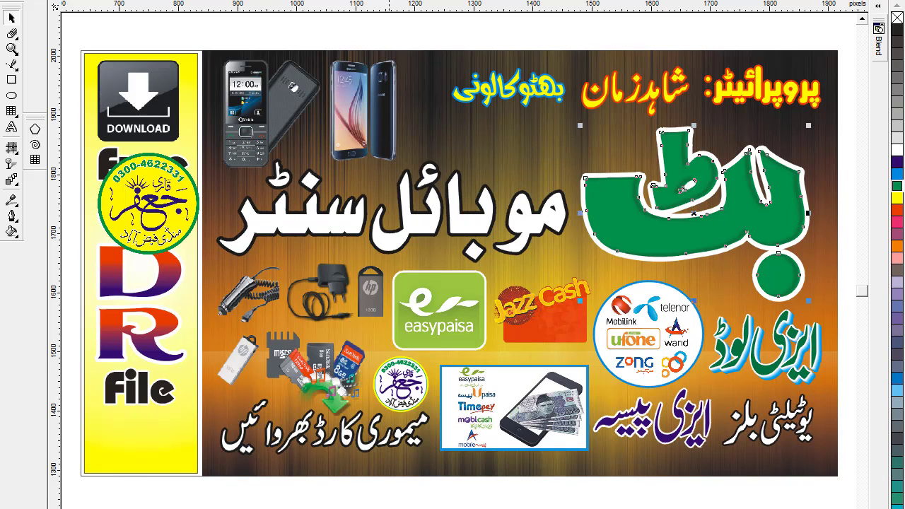
key(Escape)
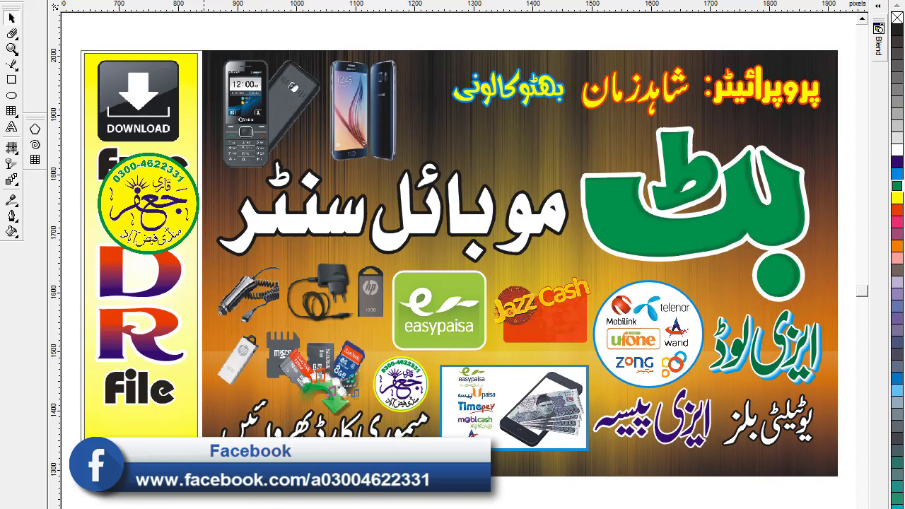
Find the Butt calligraphy file in the file browser's lettering collection and bring it into the CorelDRAW drawing.
click(251, 508)
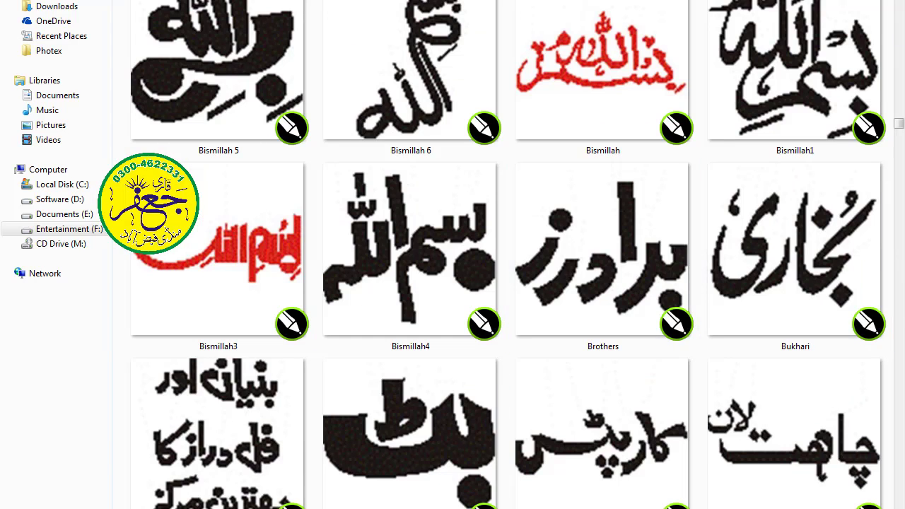
scroll(505, 254, up, 10)
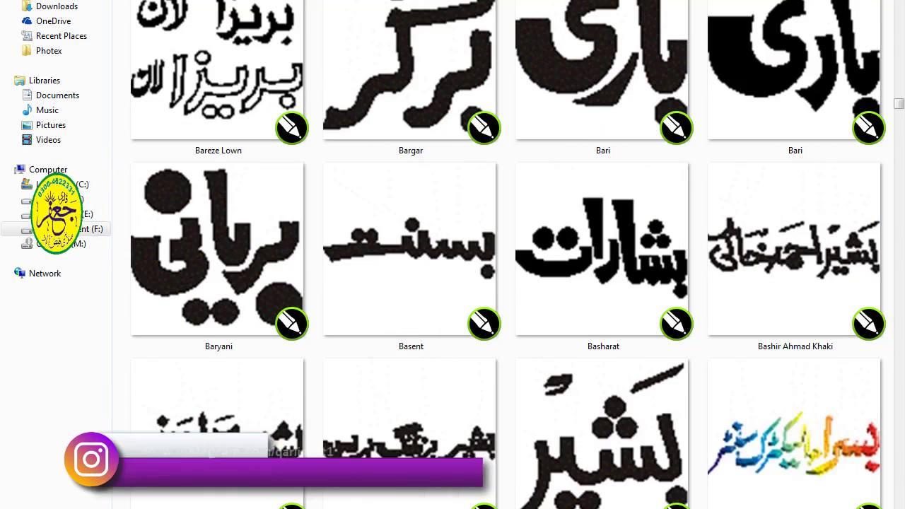
scroll(505, 254, down, 4)
scroll(505, 254, down, 10)
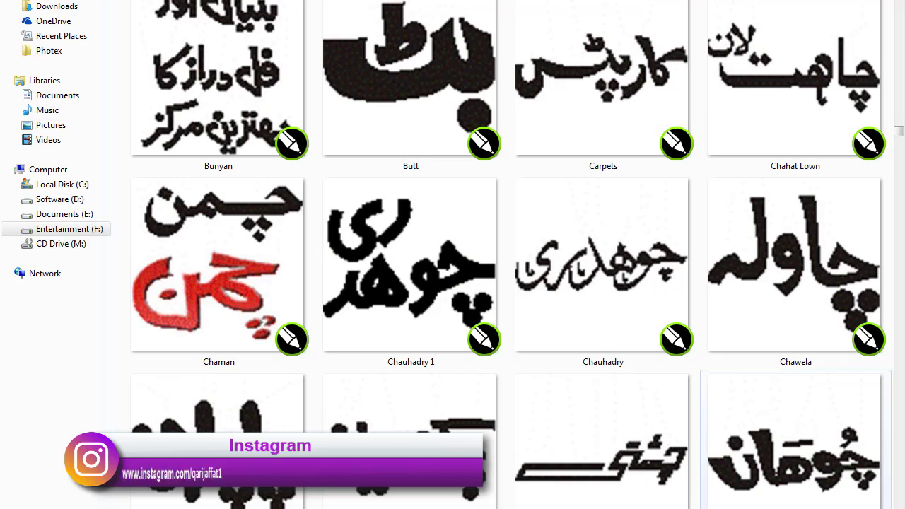
drag(419, 91, 346, 506)
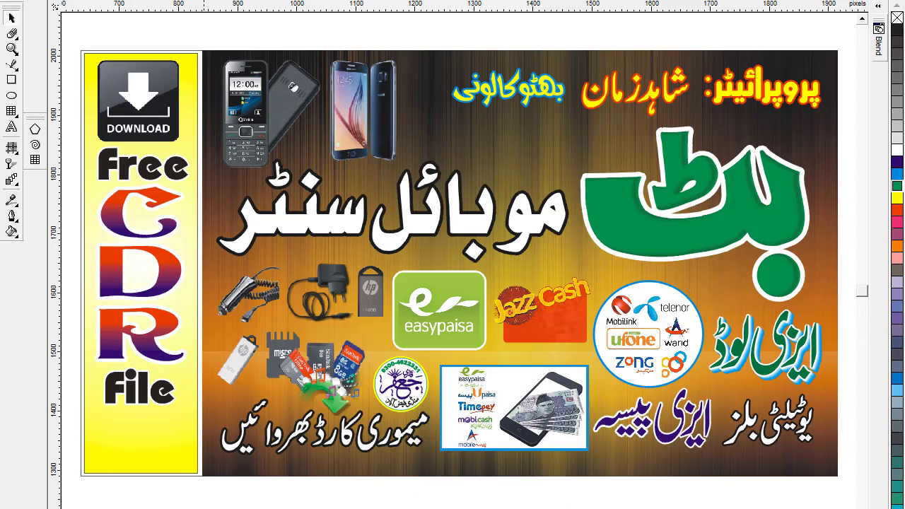
drag(179, 506, 181, 503)
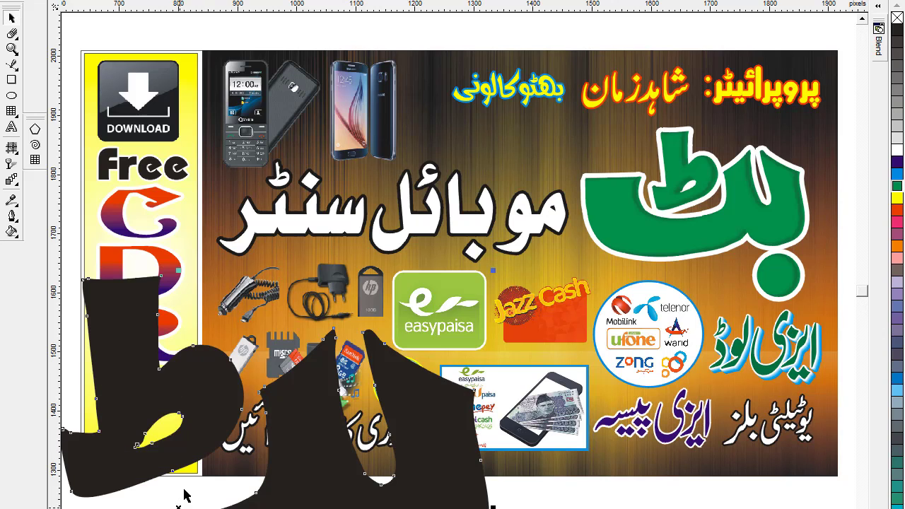
Move the imported بٹ lettering to the empty page area above the banner and delete the 2X3 China 1p caption.
key(F4)
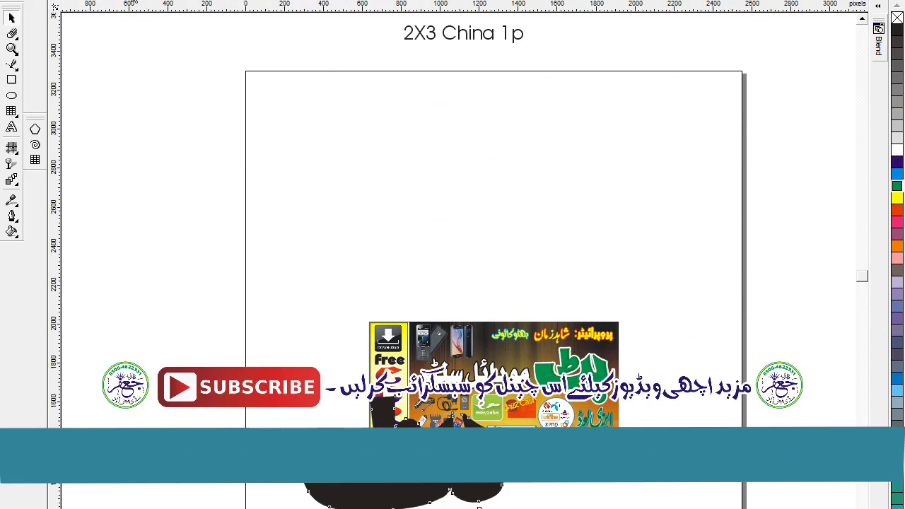
drag(331, 480, 349, 218)
click(432, 36)
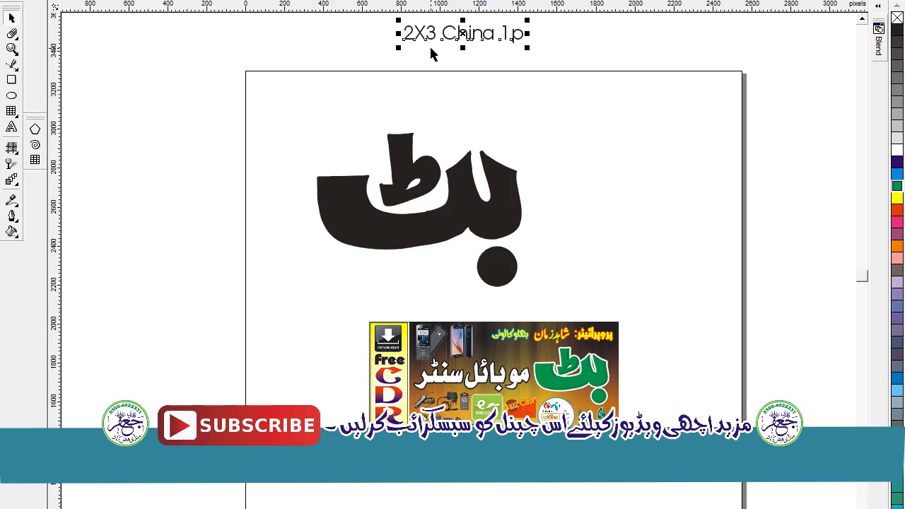
key(Delete)
drag(356, 235, 346, 244)
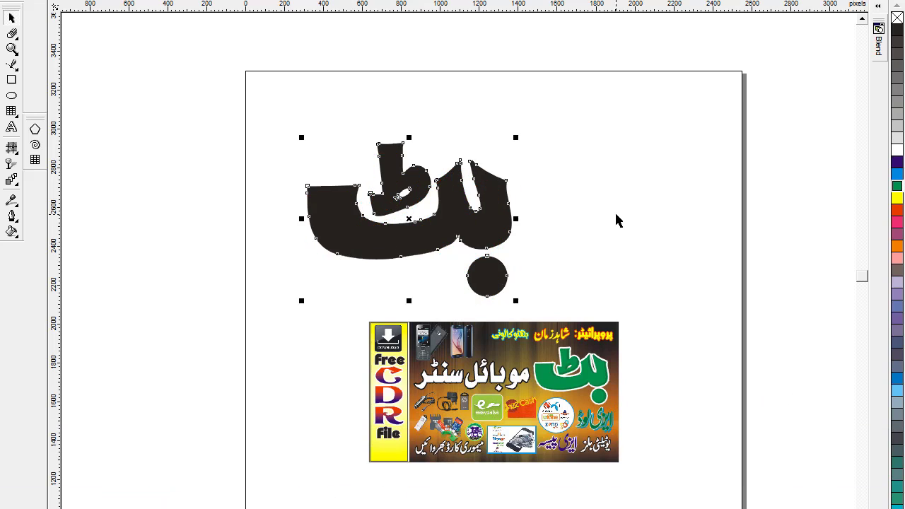
Try red, salmon pink, purple, grey-green and blue fills on the imported بٹ lettering.
click(895, 214)
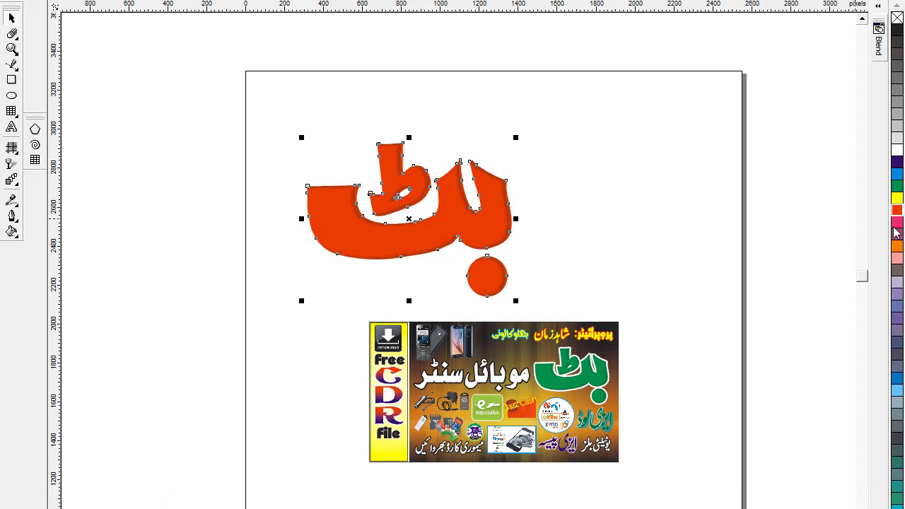
click(897, 259)
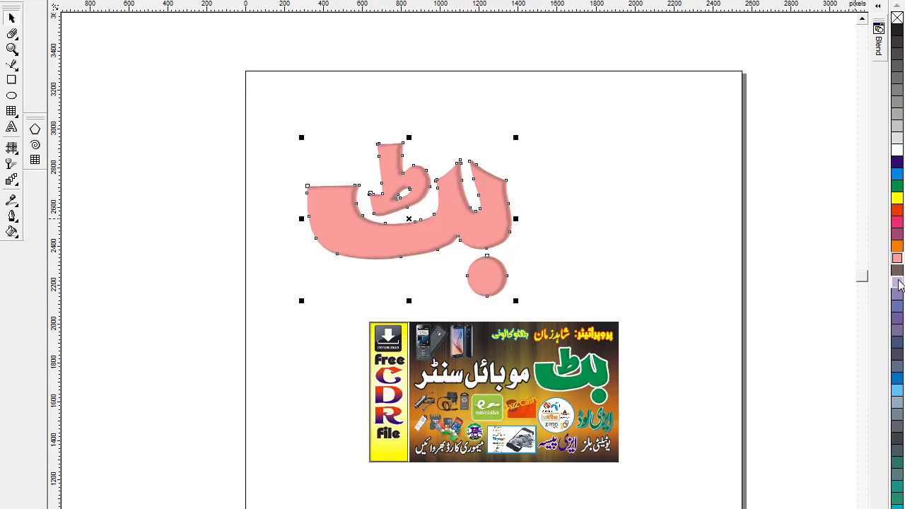
click(897, 306)
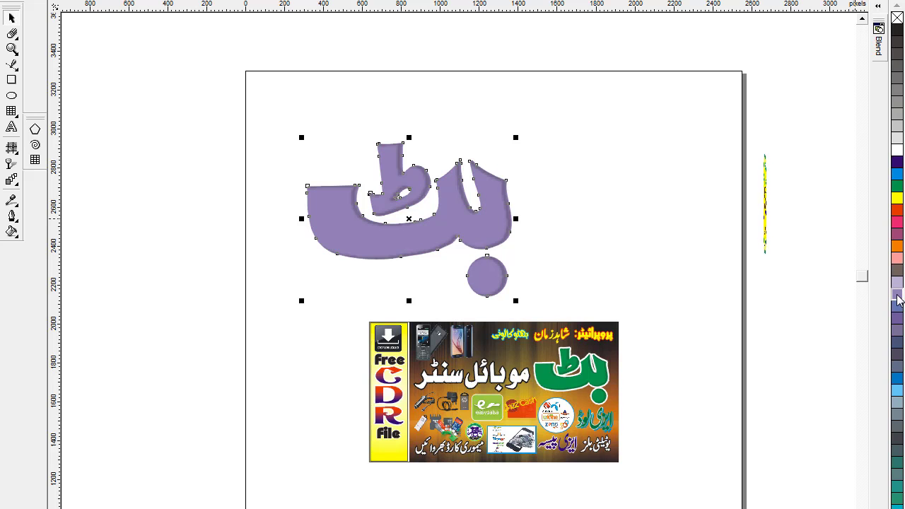
click(899, 319)
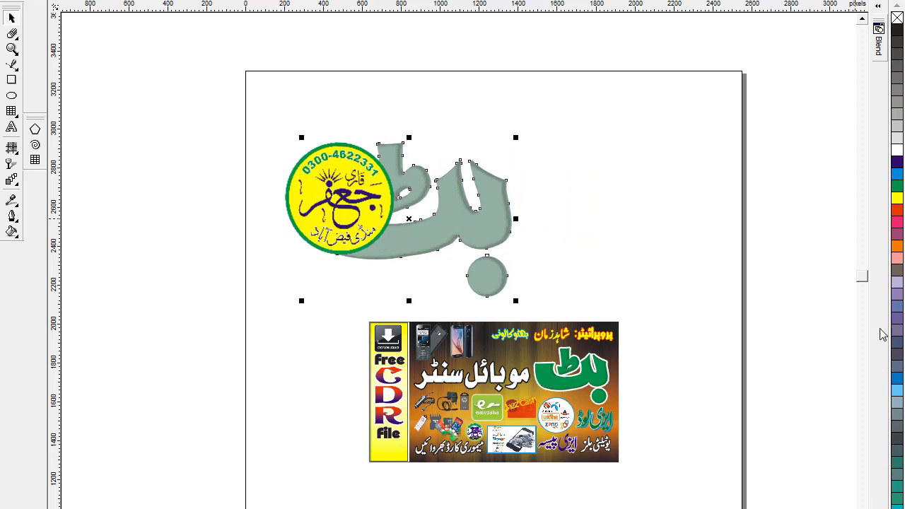
click(897, 175)
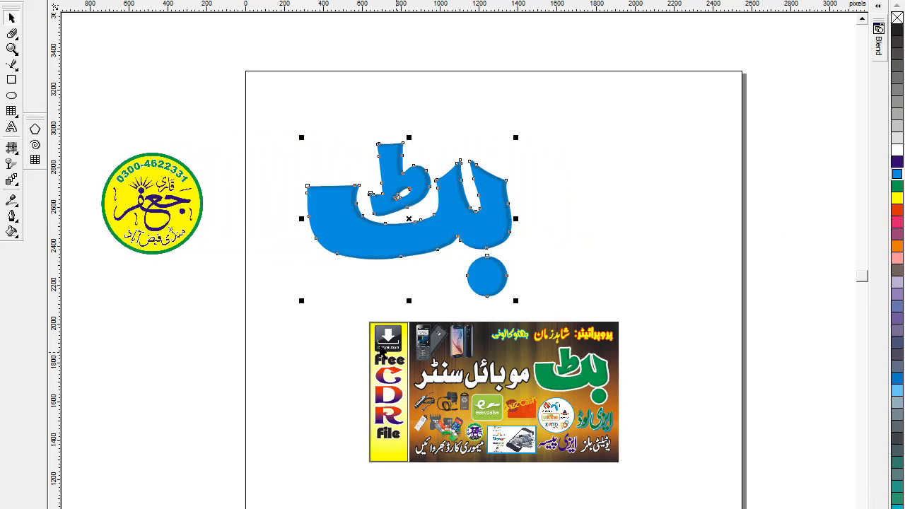
Reposition the imported بٹ lettering directly above the banner and fill it with orange.
click(243, 287)
drag(394, 245, 480, 250)
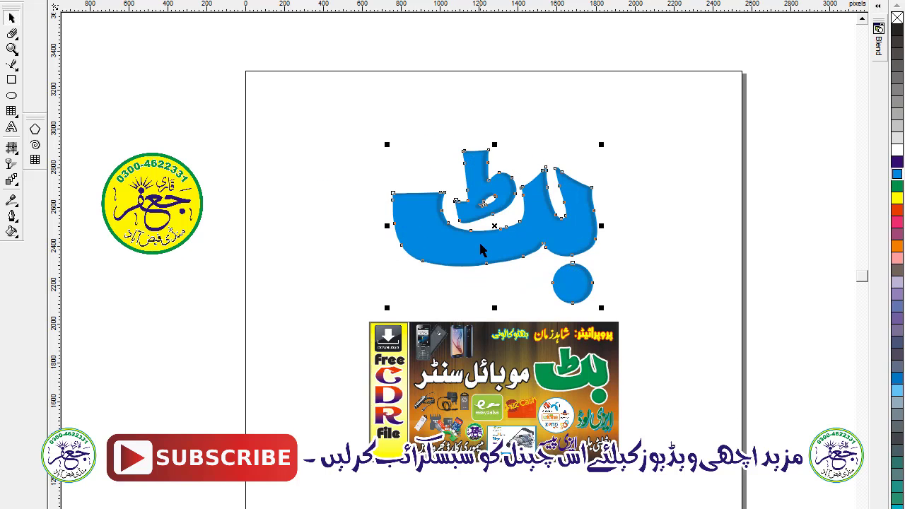
click(896, 246)
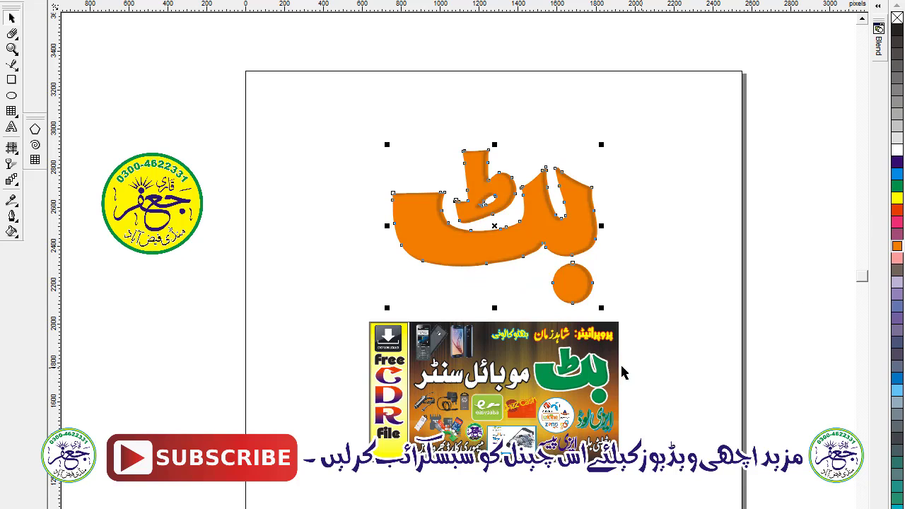
Move the keypad phone and Samsung phone images out of the banner onto the blank page area beside it.
click(314, 338)
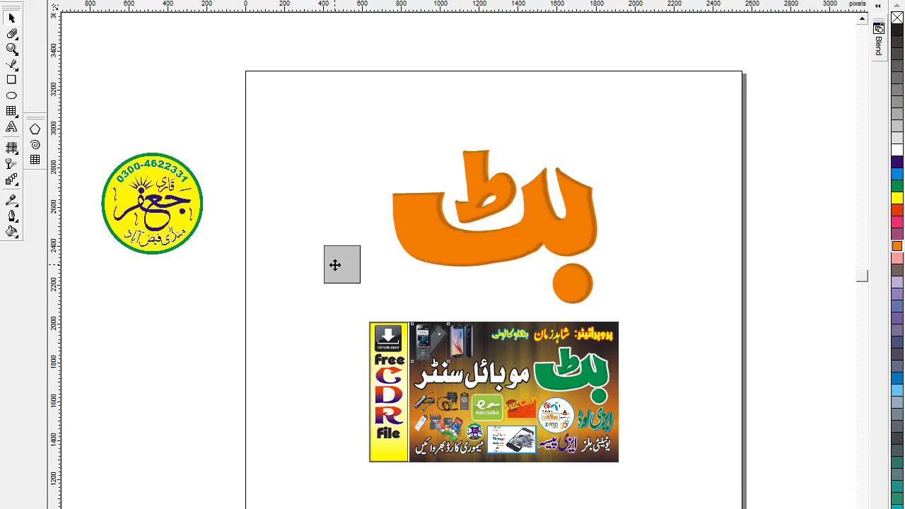
drag(335, 264, 337, 266)
drag(456, 346, 252, 413)
scroll(247, 371, up, 4)
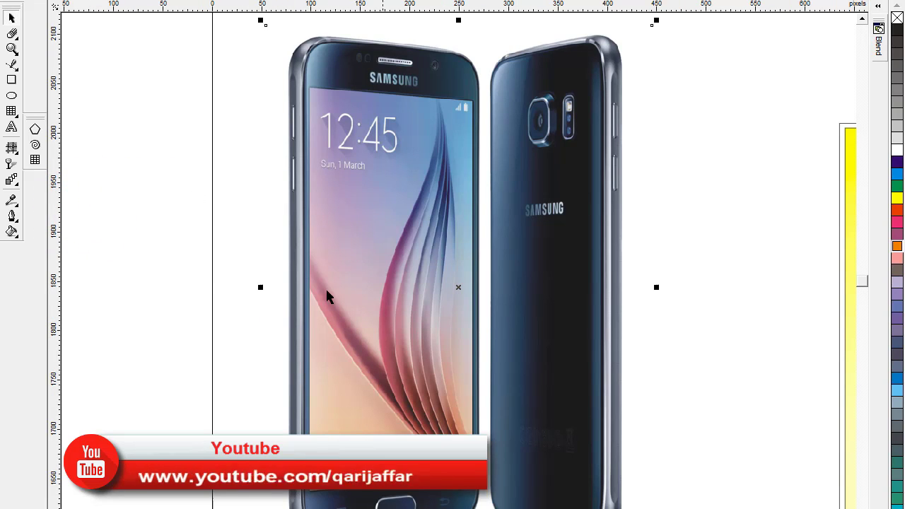
scroll(95, 445, down, 4)
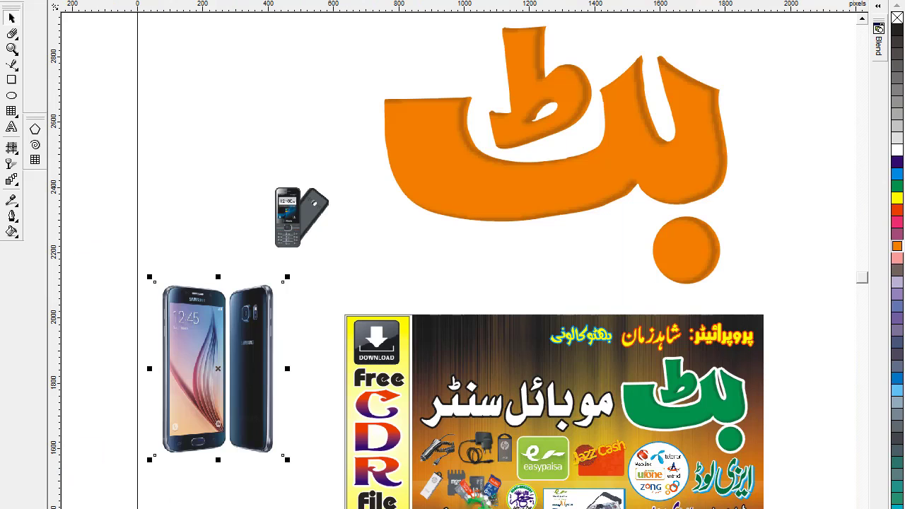
Enlarge the keypad phone image proportionally and inspect its quality up close.
click(284, 234)
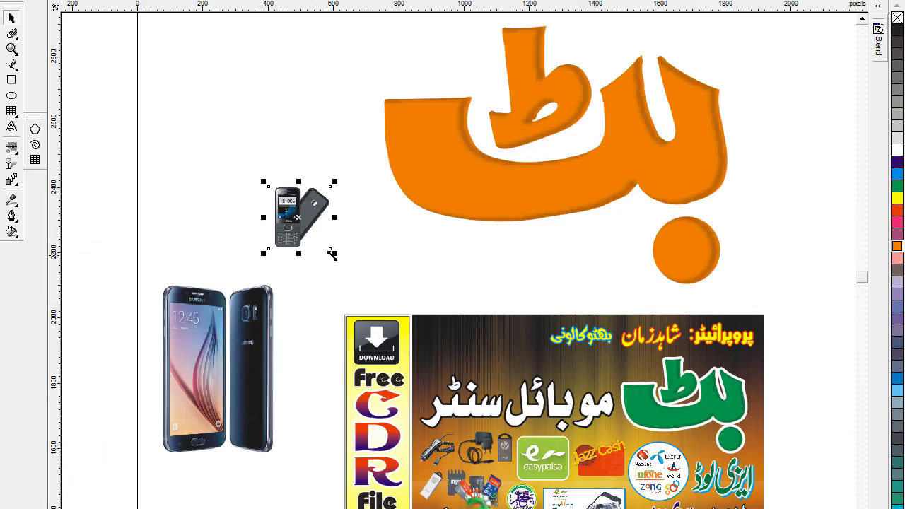
drag(333, 253, 363, 281)
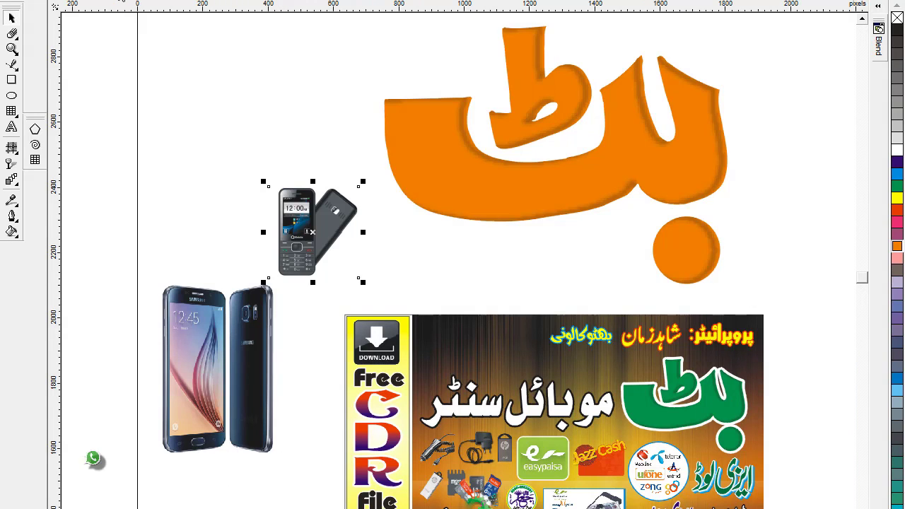
key(shift+F2)
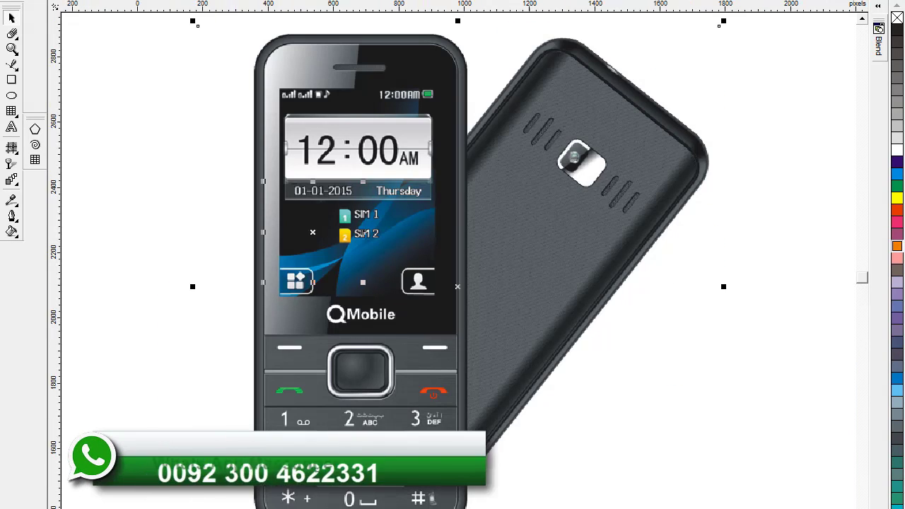
key(F3)
click(219, 242)
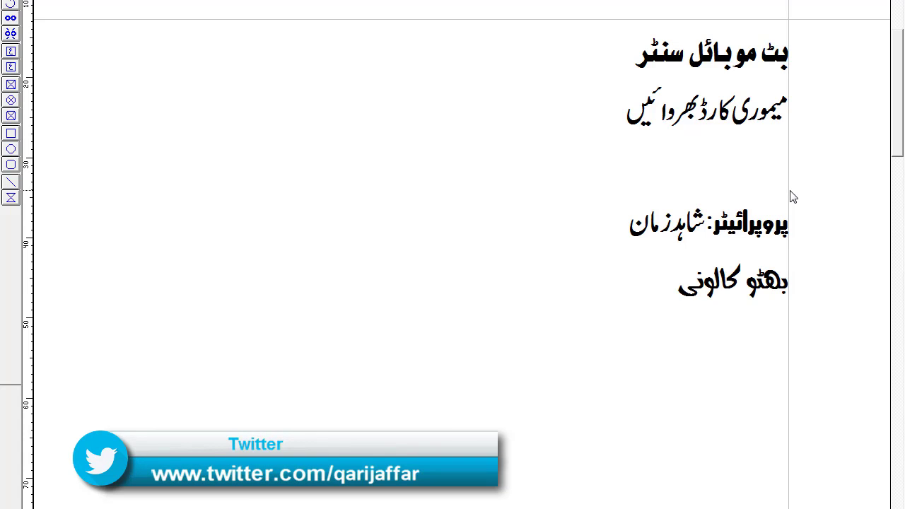
Copy the Urdu shop text block from the Urdu text editor and paste it into the CorelDRAW drawing.
right_click(112, 111)
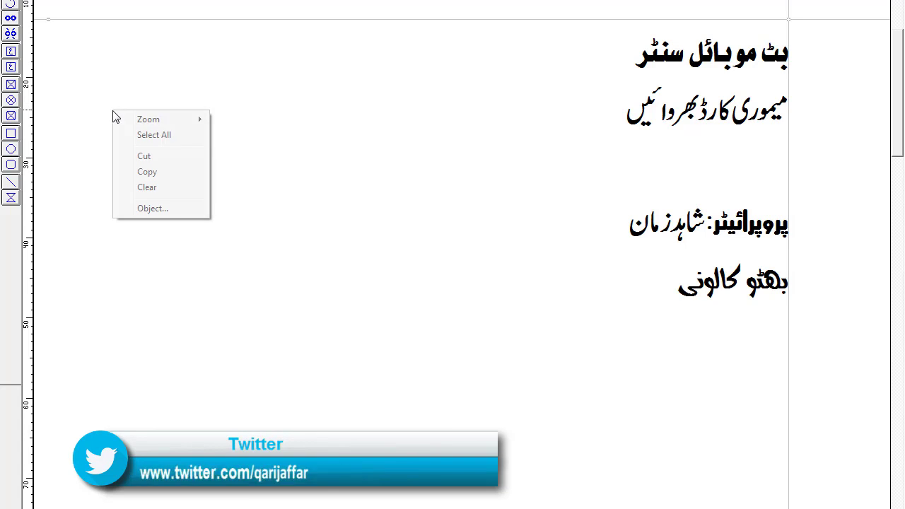
mouse_move(149, 119)
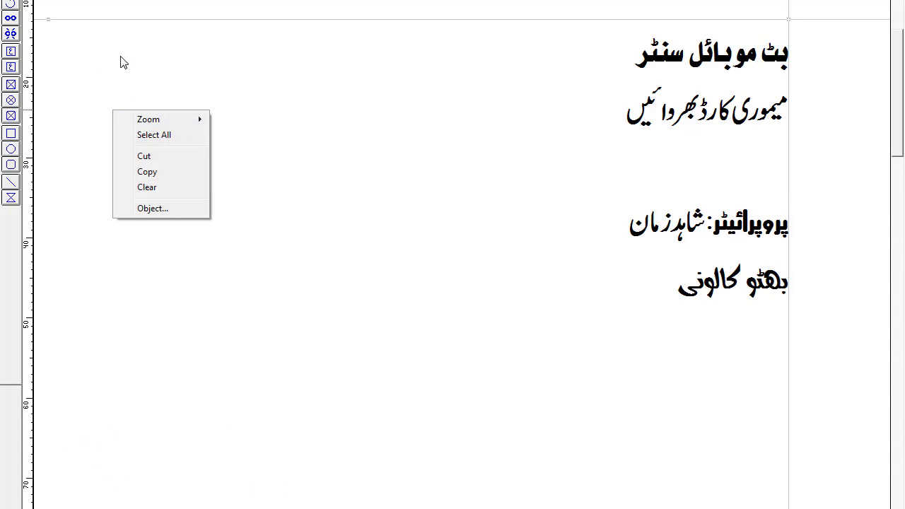
click(345, 167)
right_click(341, 158)
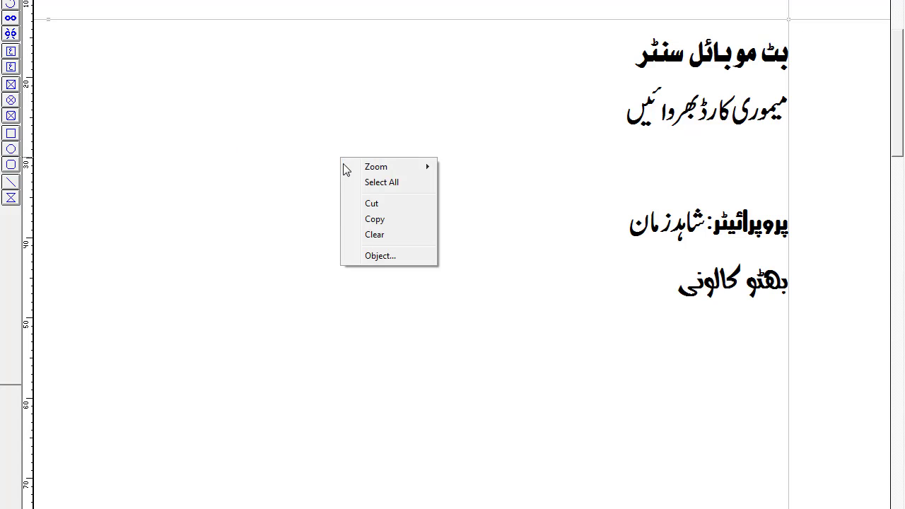
click(374, 225)
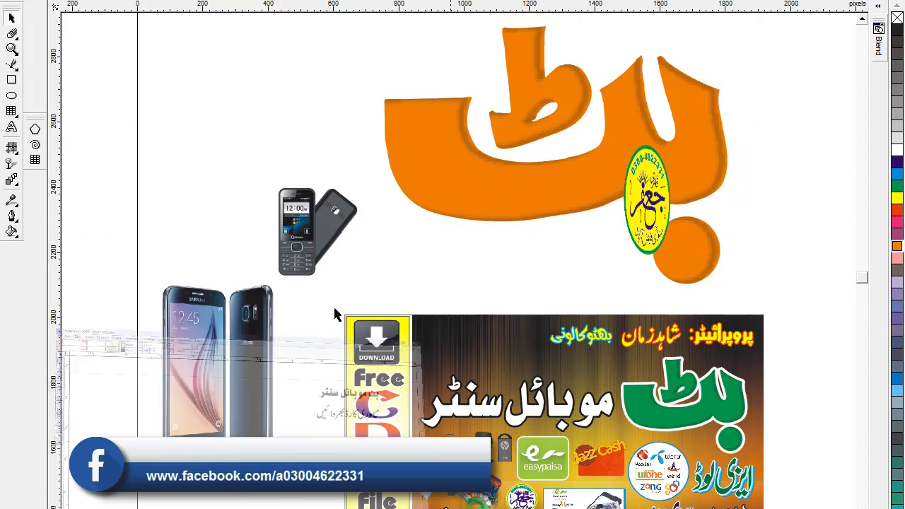
right_click(181, 122)
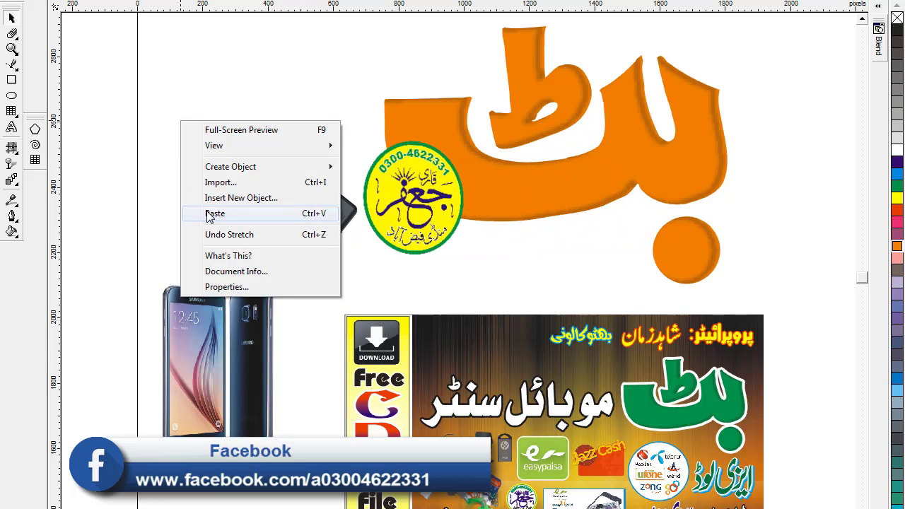
click(214, 212)
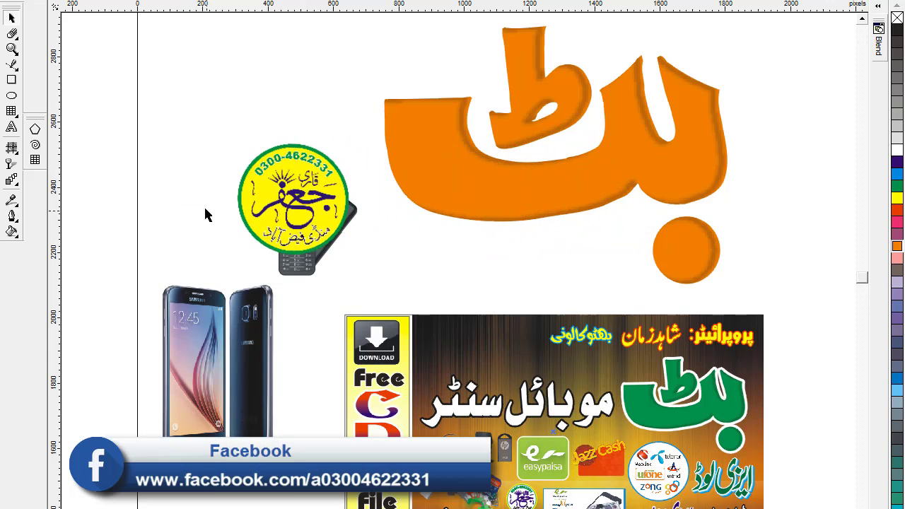
Scale the pasted Urdu text block down proportionally and place it outside the page, beside its left edge.
key(F4)
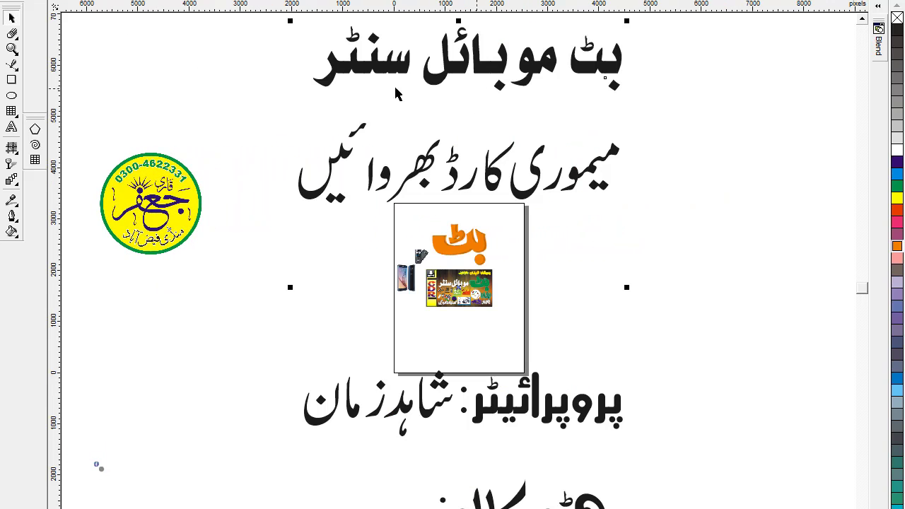
drag(290, 22, 474, 453)
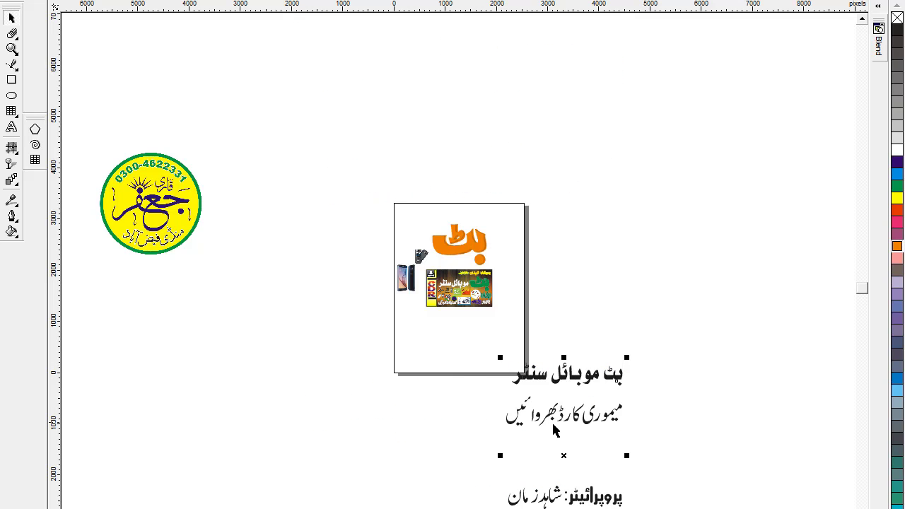
drag(564, 454, 297, 284)
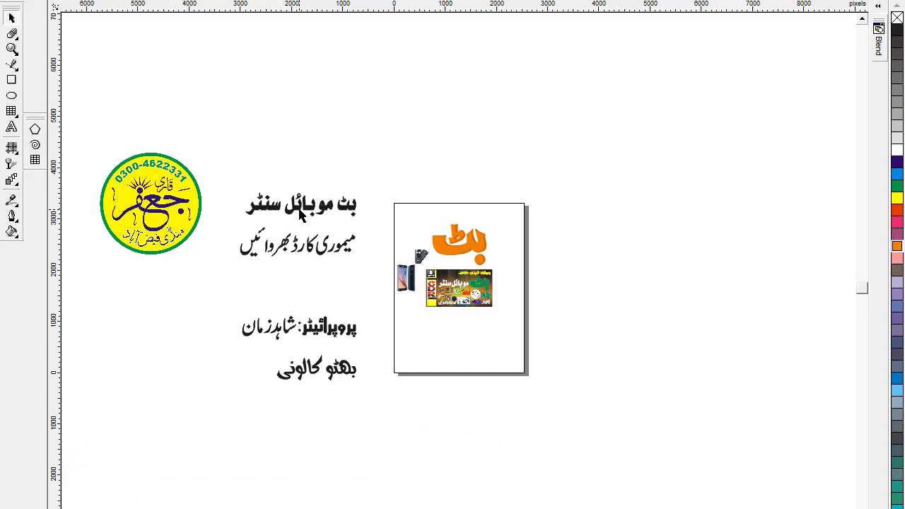
Delete the word بٹ from the title line of the pasted Urdu text beside the page.
click(244, 144)
drag(333, 180, 375, 228)
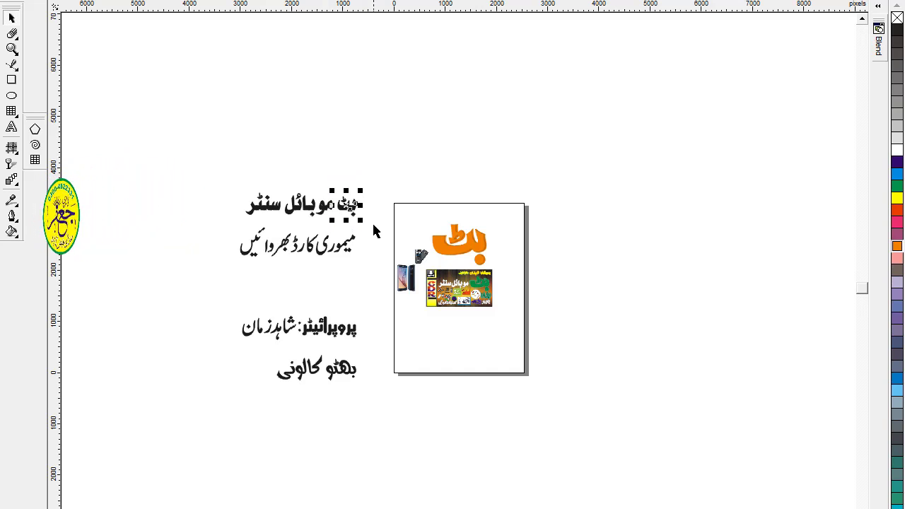
key(Delete)
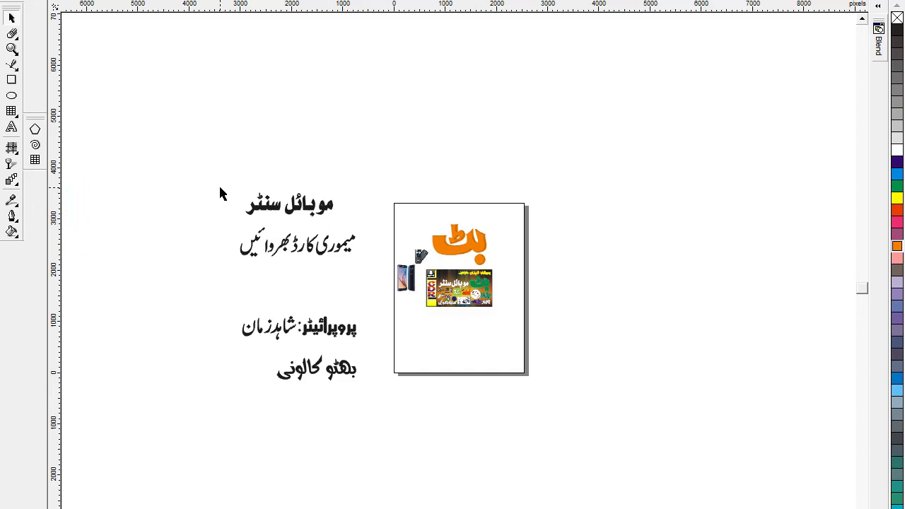
Enlarge the remaining title موبائل سنٹر proportionally and place it above the page.
click(332, 211)
drag(338, 187, 514, 105)
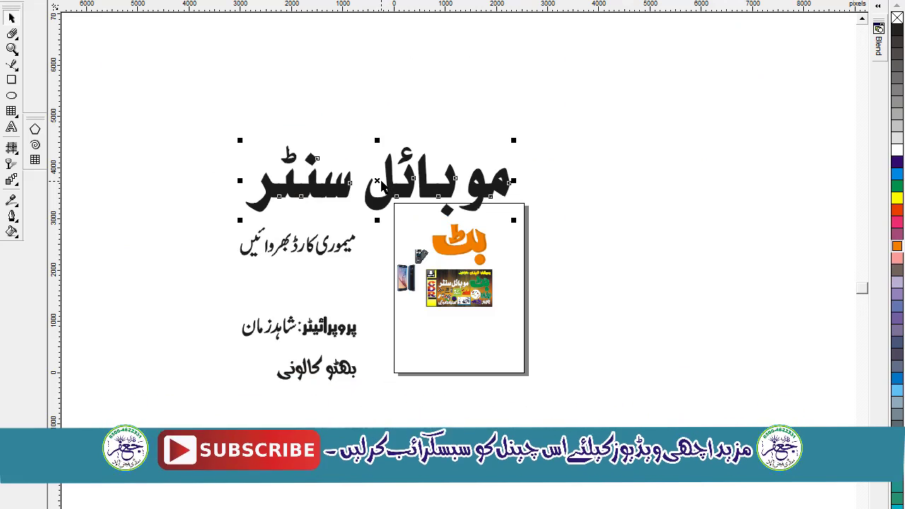
drag(380, 182, 379, 157)
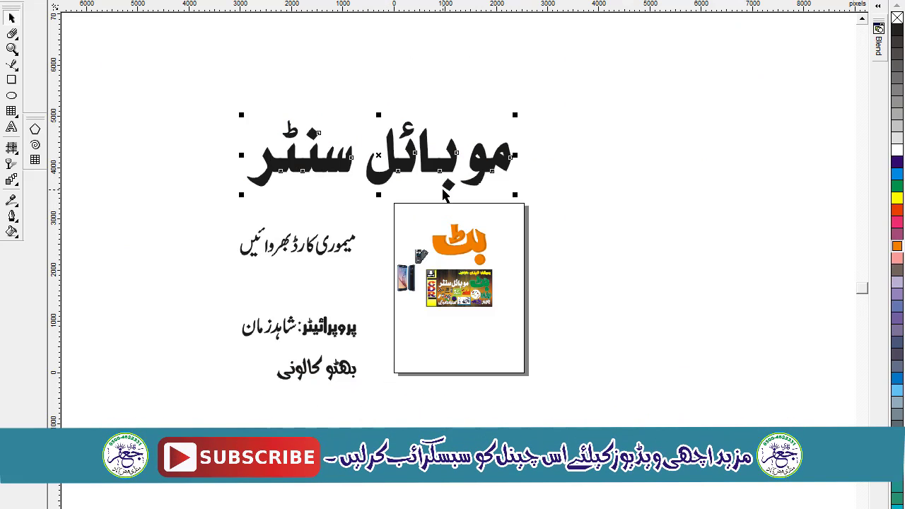
Try several palette fill colours on the enlarged title موبائل سنٹر, including red, and finish with blue.
click(897, 211)
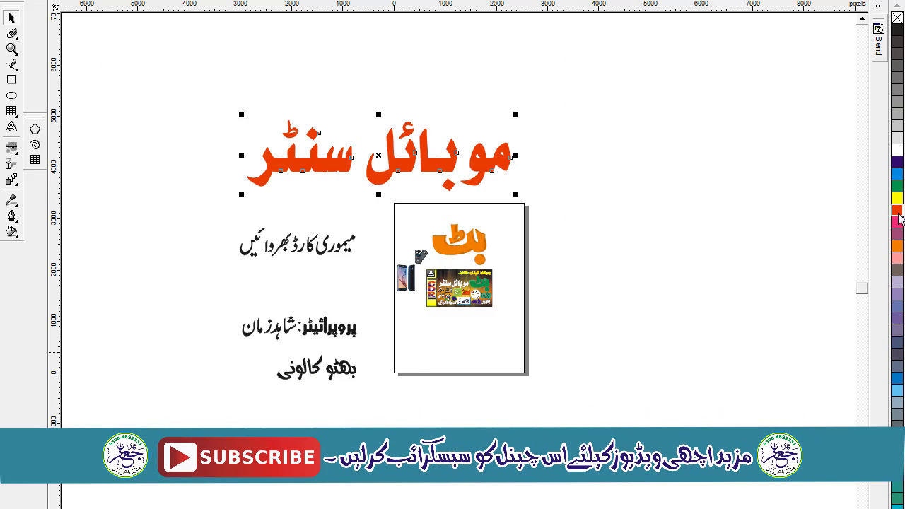
click(897, 234)
click(897, 282)
click(896, 307)
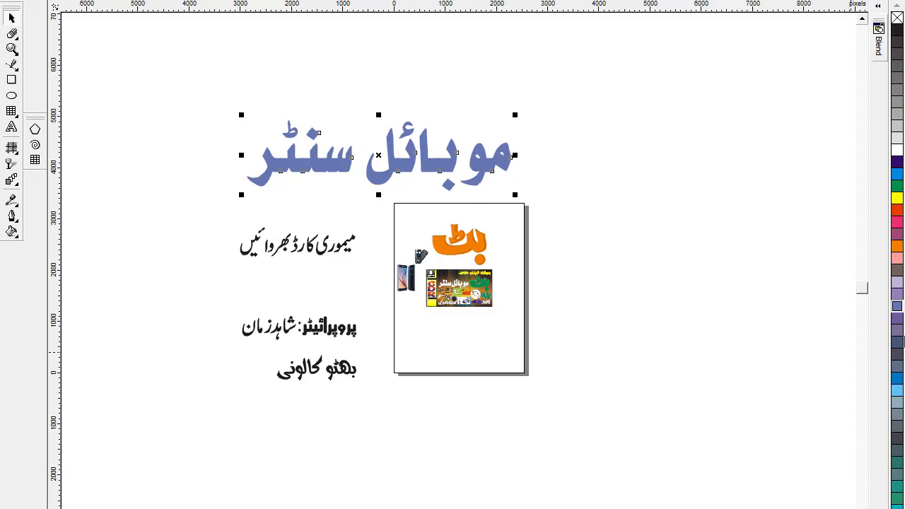
click(899, 343)
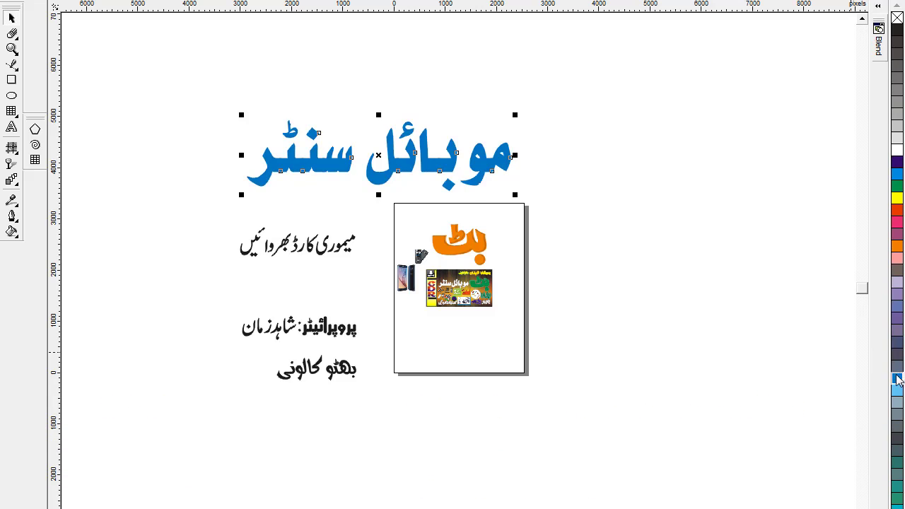
click(189, 273)
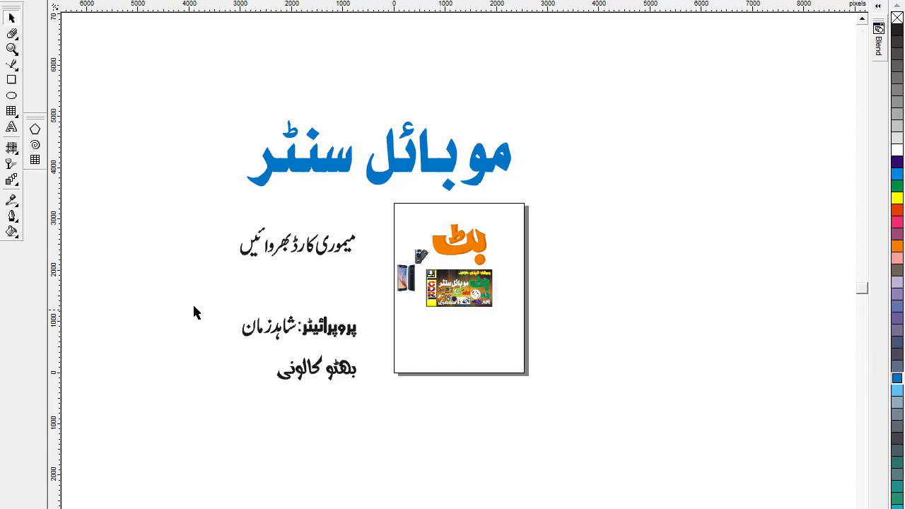
Give the proprietor text line on the finished banner a pink fill and a white outline.
click(364, 340)
click(306, 390)
drag(422, 267, 515, 324)
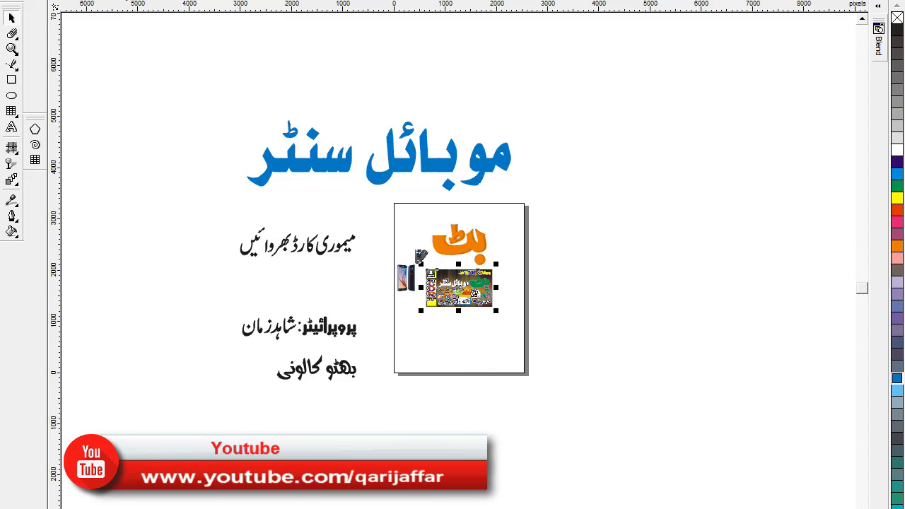
key(shift+F2)
click(140, 51)
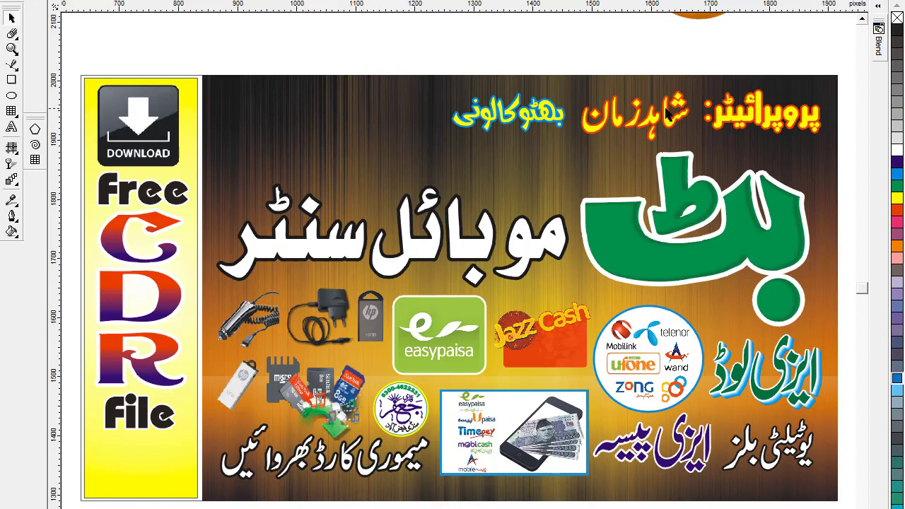
click(596, 136)
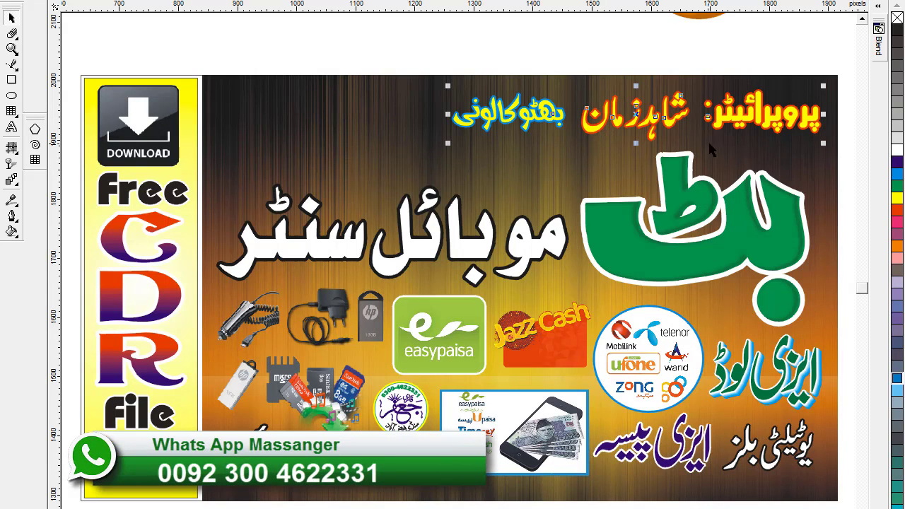
click(896, 221)
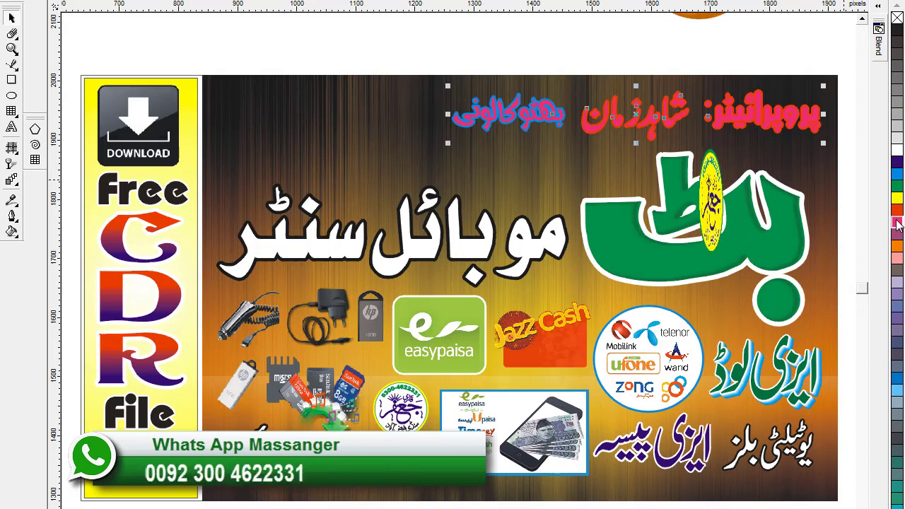
right_click(894, 151)
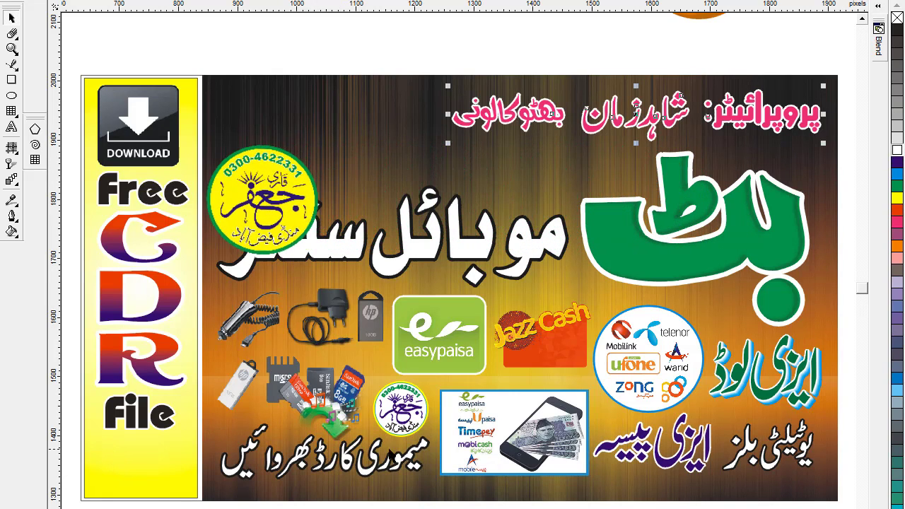
click(758, 397)
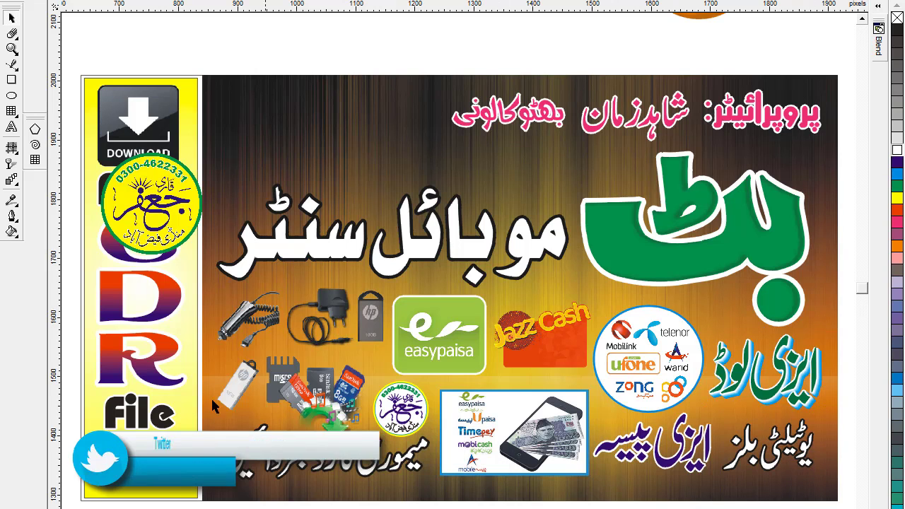
key(Escape)
Fill both words of the banner's title موبائل سنٹر with yellow.
click(279, 253)
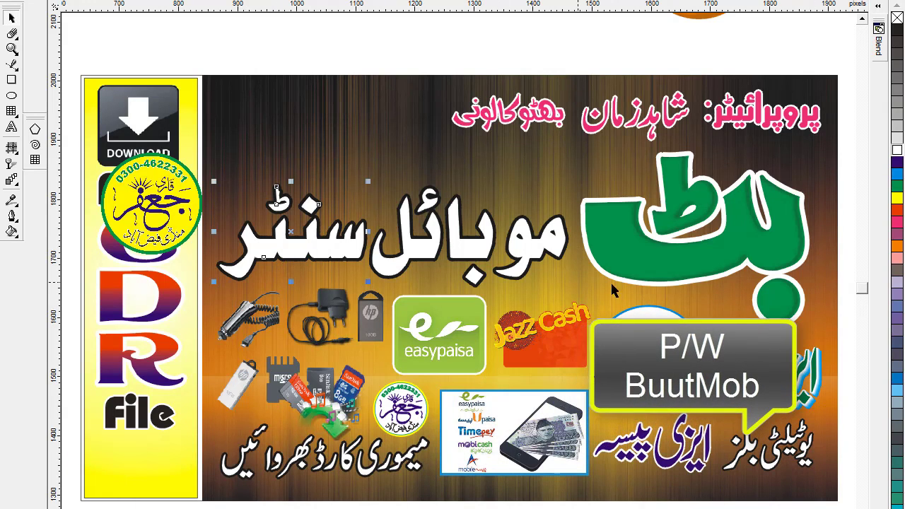
click(897, 200)
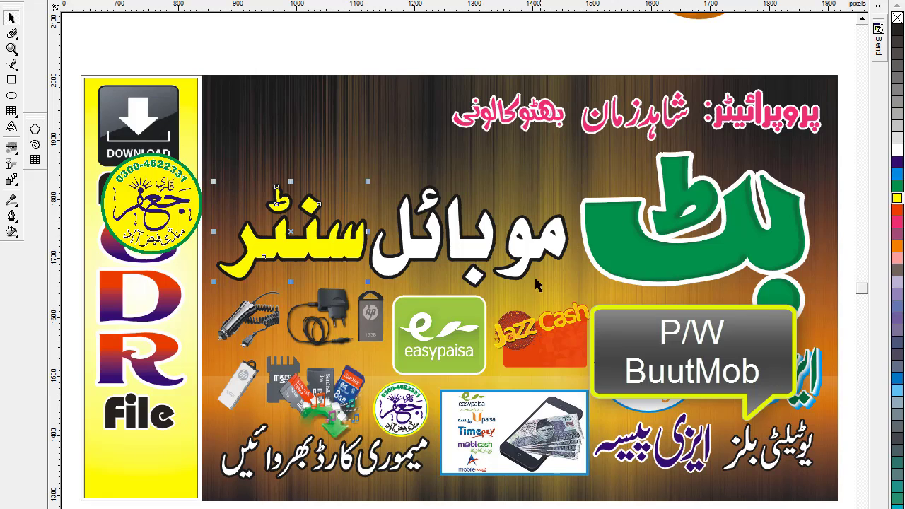
click(541, 244)
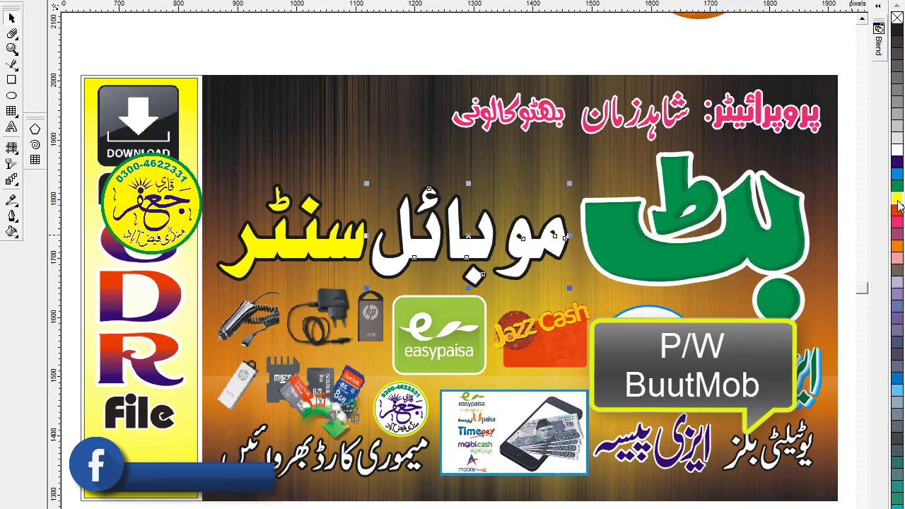
click(898, 200)
click(333, 55)
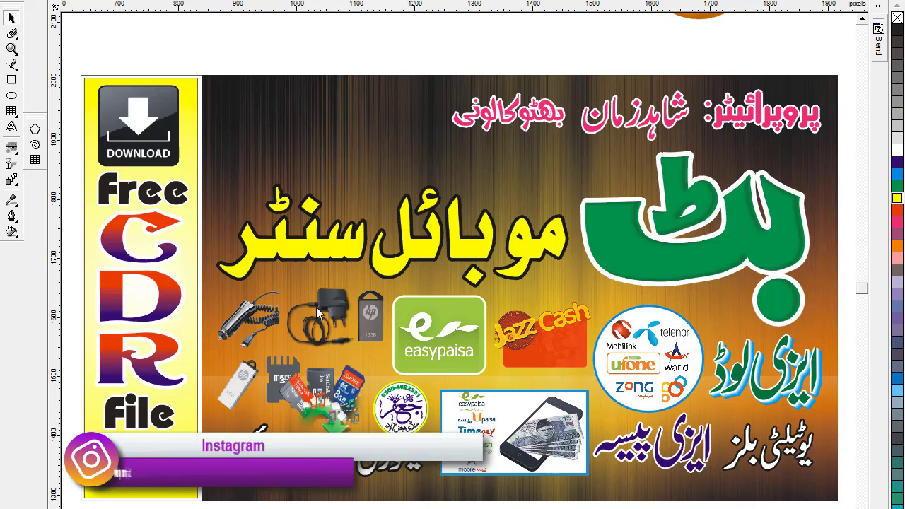
Move the charger, HP flash drive and memory card images out of the banner into the blank area above it.
click(240, 320)
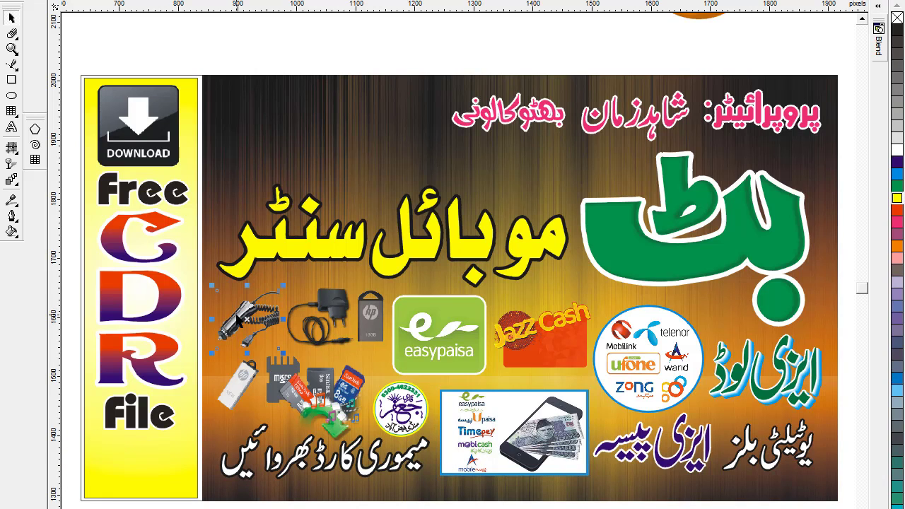
drag(249, 121, 260, 43)
drag(325, 302, 356, 45)
click(363, 329)
drag(219, 58, 192, 57)
click(236, 392)
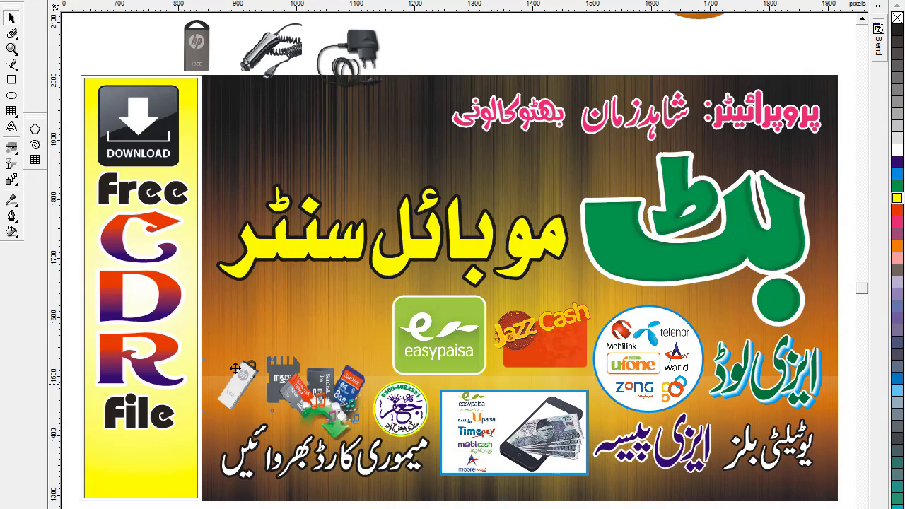
drag(439, 63, 448, 52)
click(313, 390)
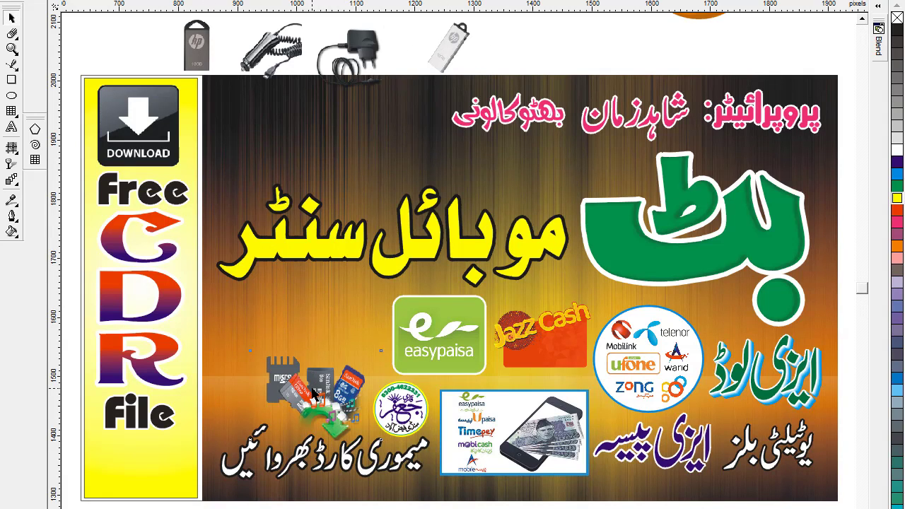
drag(127, 95, 118, 60)
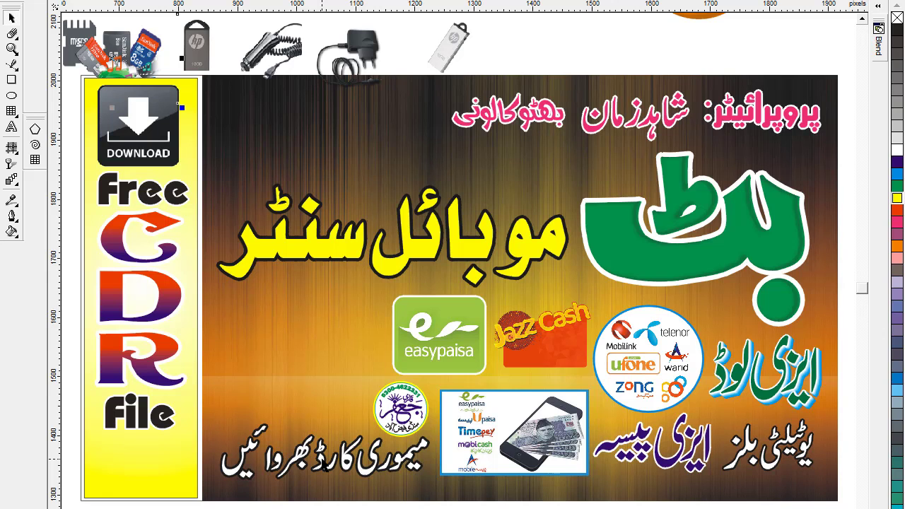
Undo the accessory moves, the banner text recolouring and the earlier relocation of the phone images.
key(ctrl+z)
key(ctrl+z)
key(ctrl+z)
key(ctrl+z)
key(ctrl+z)
key(ctrl+z)
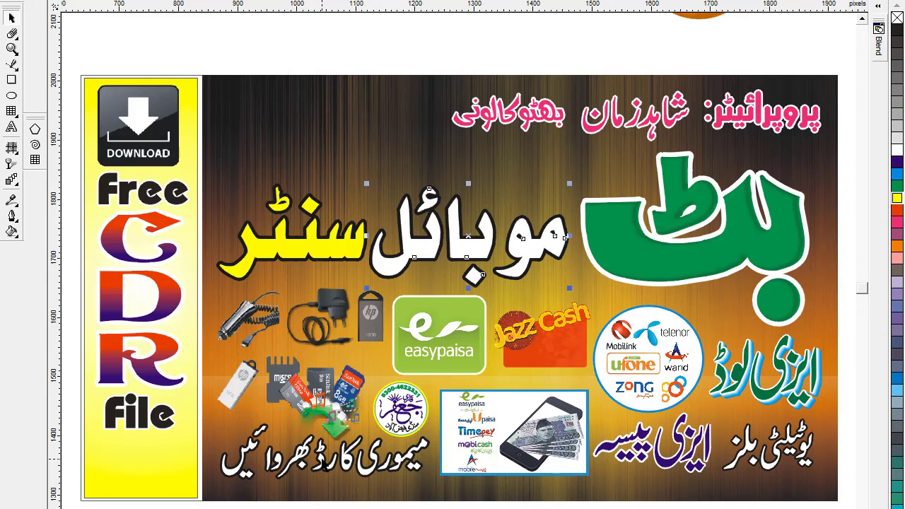
key(ctrl+z)
key(ctrl+z)
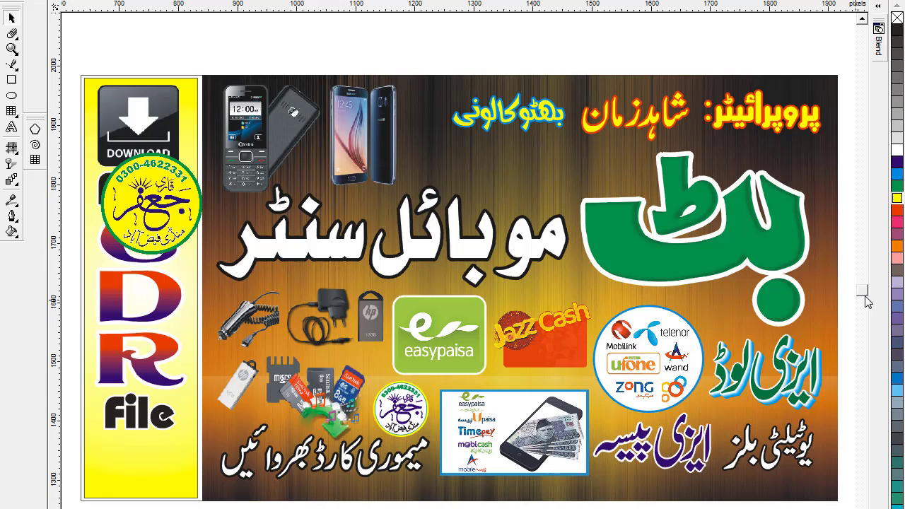
scroll(866, 300, down, 1)
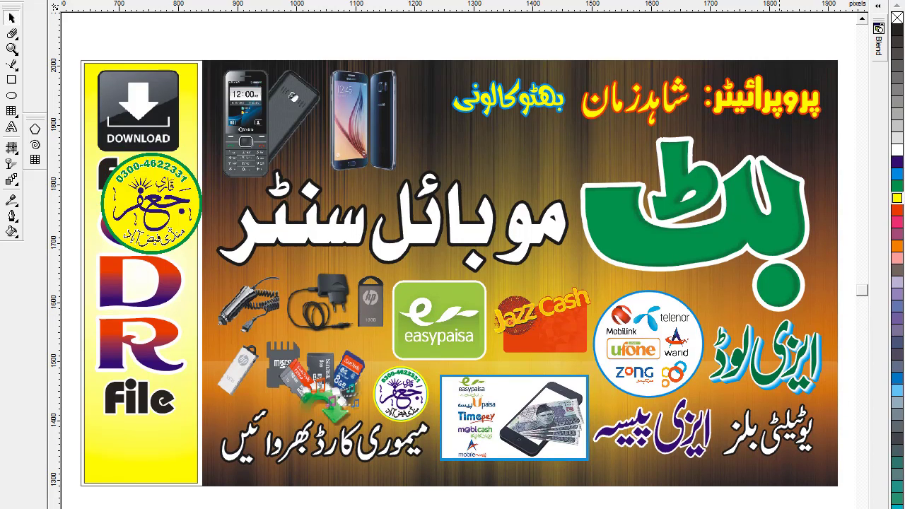